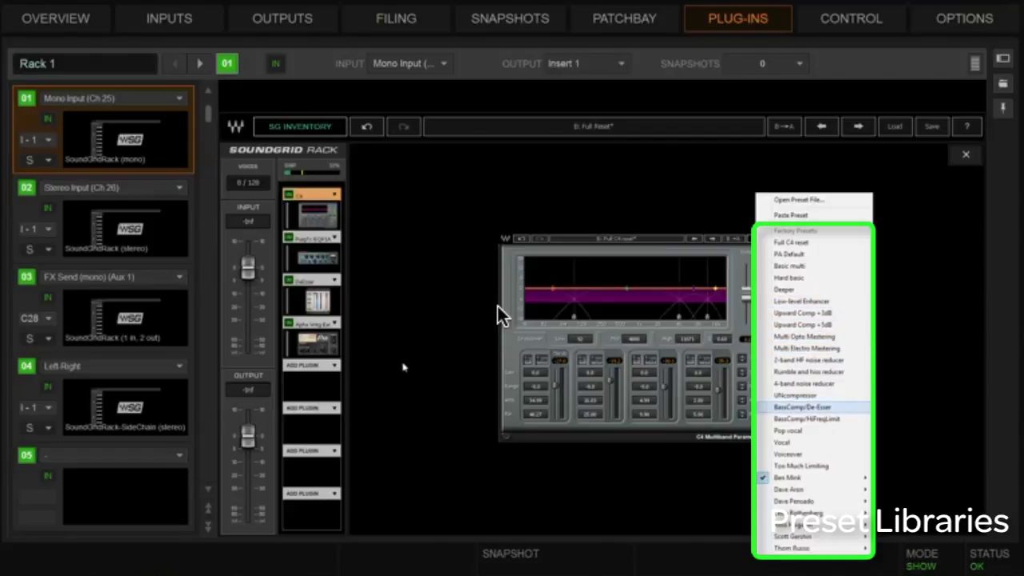
Load the C4's BassComp/De-Esser factory preset and create a folder named Scovi Waves Presets on User Data (D:) to save it in.
{"action": "left_click", "coordinate": [803, 407]}
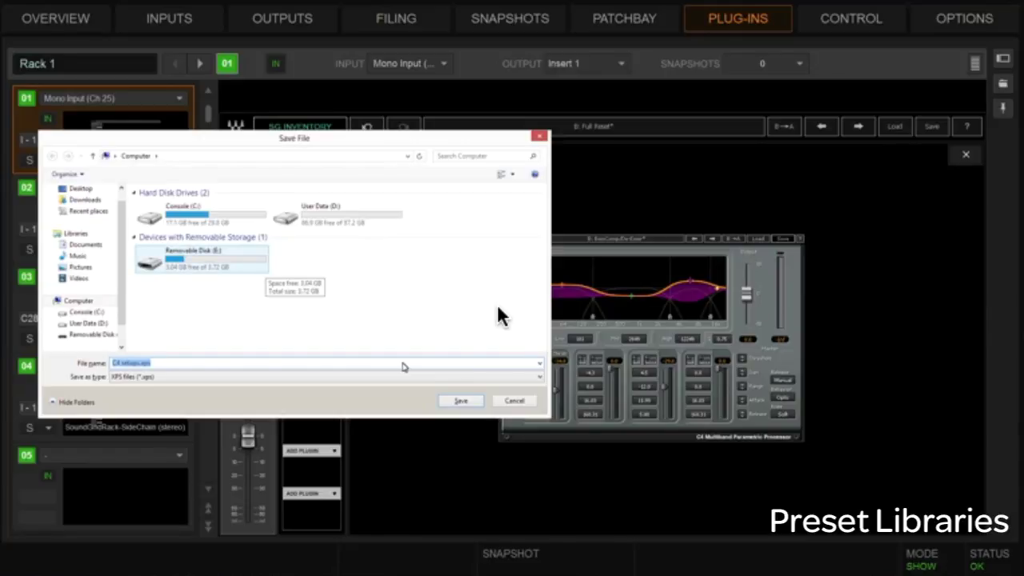
{"action": "double_click", "coordinate": [338, 215]}
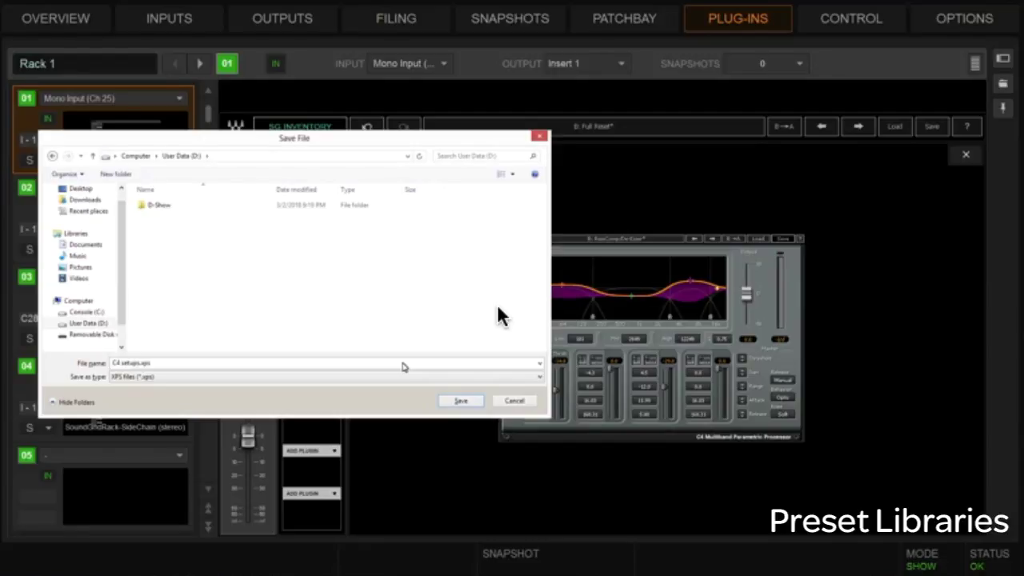
{"action": "right_click", "coordinate": [163, 244]}
{"action": "mouse_move", "coordinate": [108, 263]}
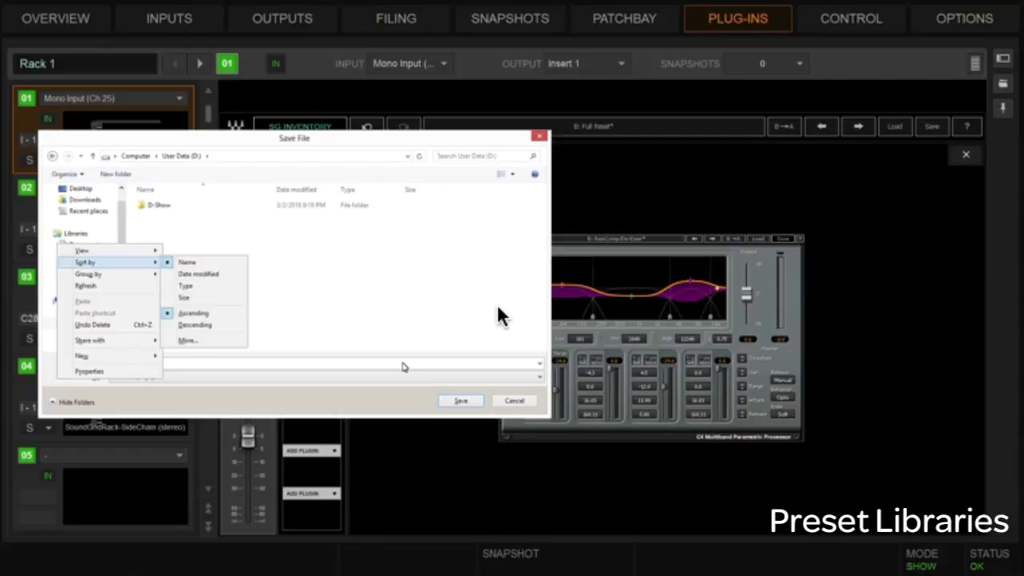
{"action": "mouse_move", "coordinate": [107, 355]}
{"action": "left_click", "coordinate": [187, 356]}
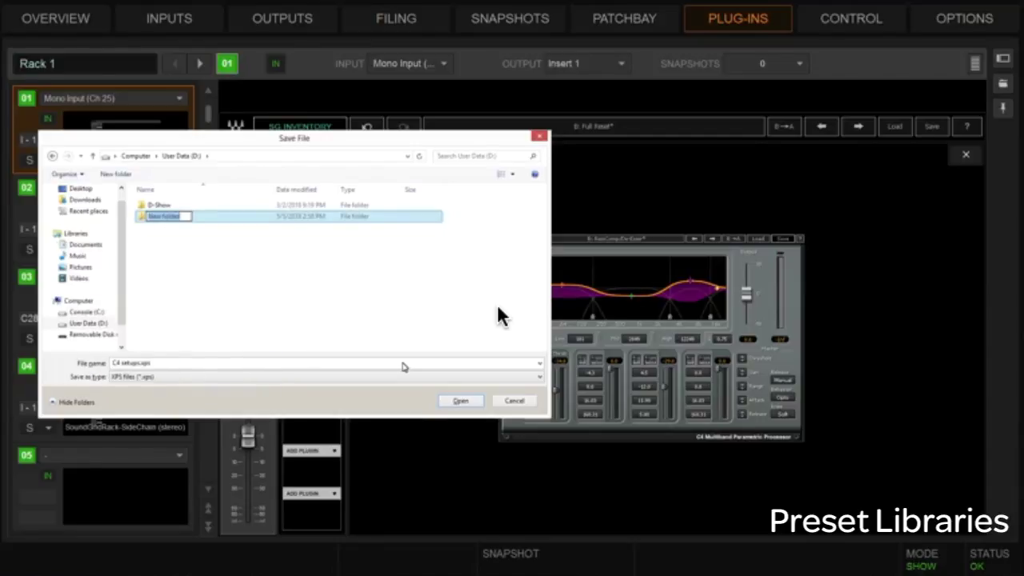
{"action": "type", "text": "Scovi Waves Preset"}
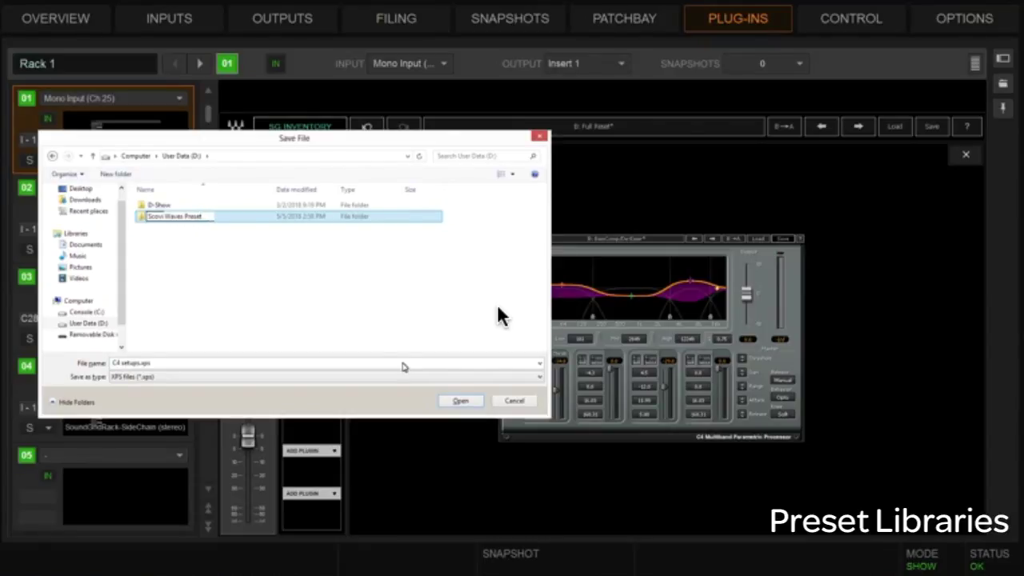
{"action": "type", "text": "s"}
{"action": "key", "text": "Return"}
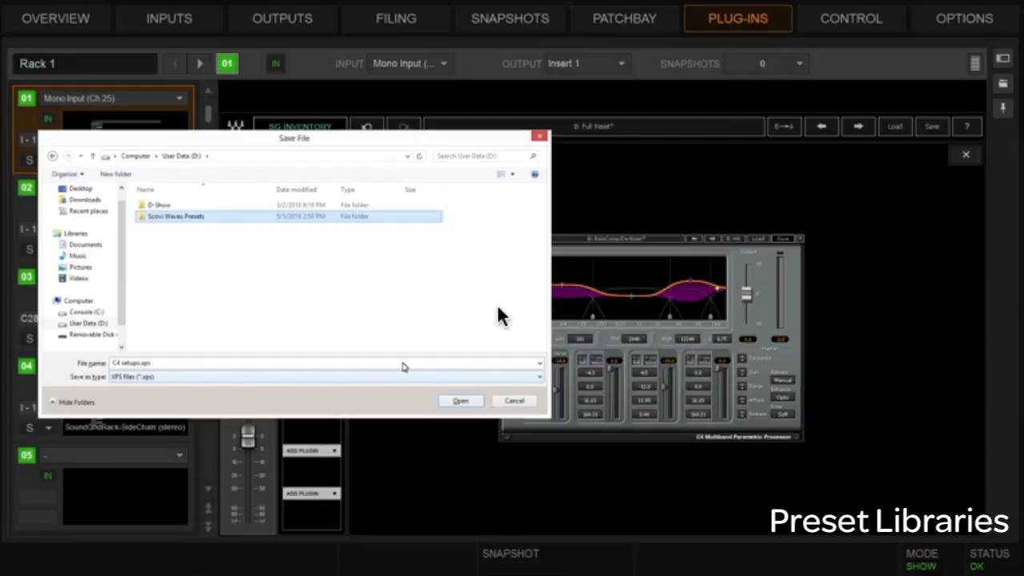
{"action": "key", "text": "Return"}
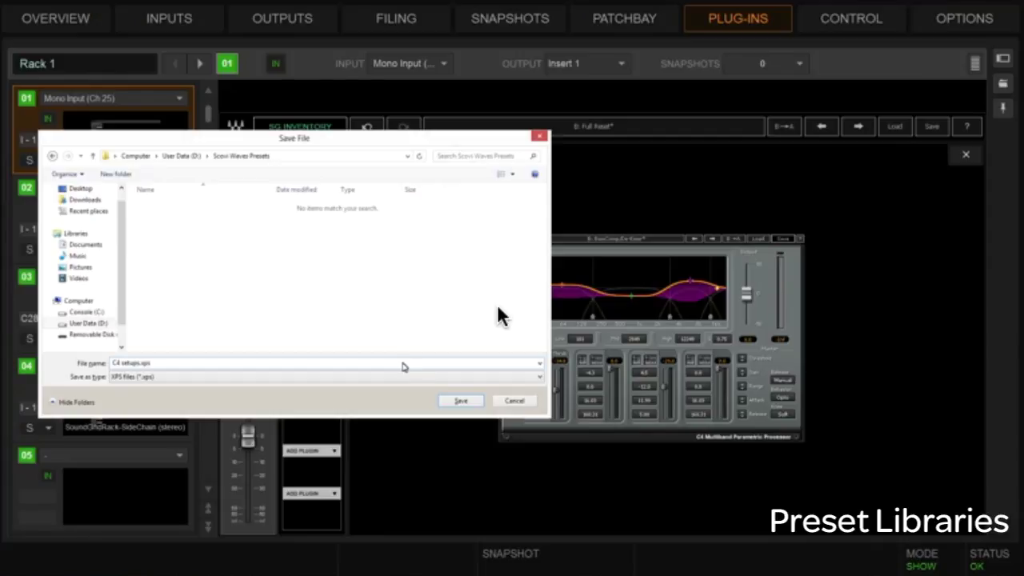
Save the C4 preset file in the Scovi Waves Presets folder as Scovi C4 setups.xps.
{"action": "left_click", "coordinate": [403, 364]}
{"action": "left_click", "coordinate": [403, 362]}
{"action": "key", "text": "Home"}
{"action": "type", "text": "Scovi"}
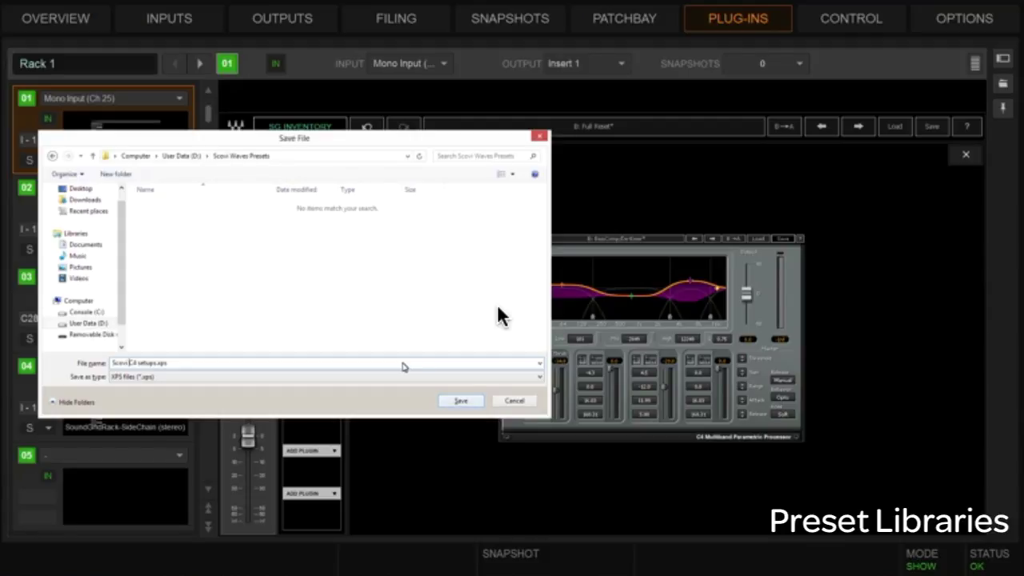
{"action": "key", "text": "Return"}
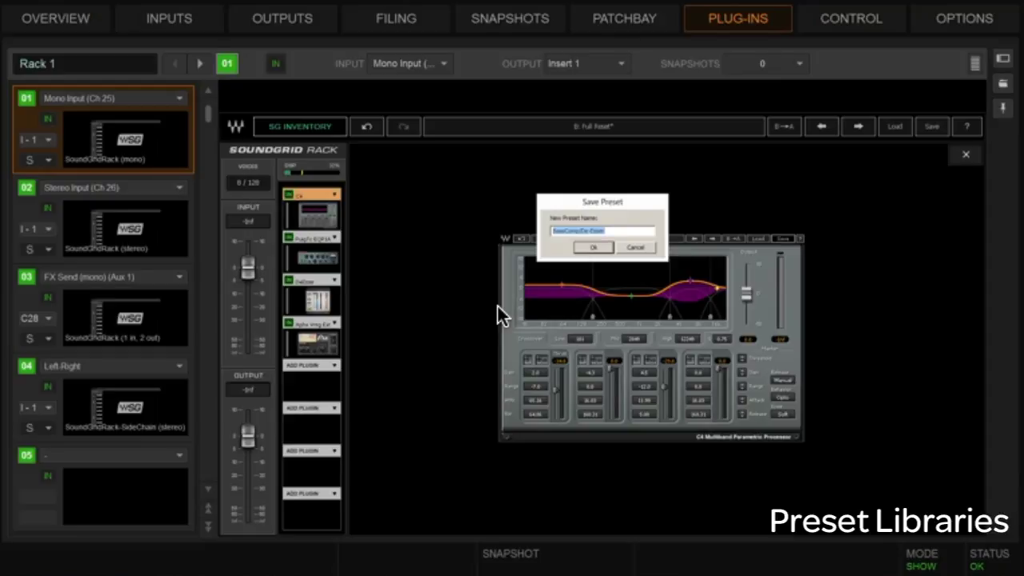
Name the new C4 preset RS BassComp/De-Esser and save it.
{"action": "key", "text": "Left"}
{"action": "key", "text": "Left"}
{"action": "key", "text": "Left"}
{"action": "key", "text": "Left"}
{"action": "key", "text": "Left"}
{"action": "key", "text": "Home"}
{"action": "type", "text": "RS"}
{"action": "key", "text": "Return"}
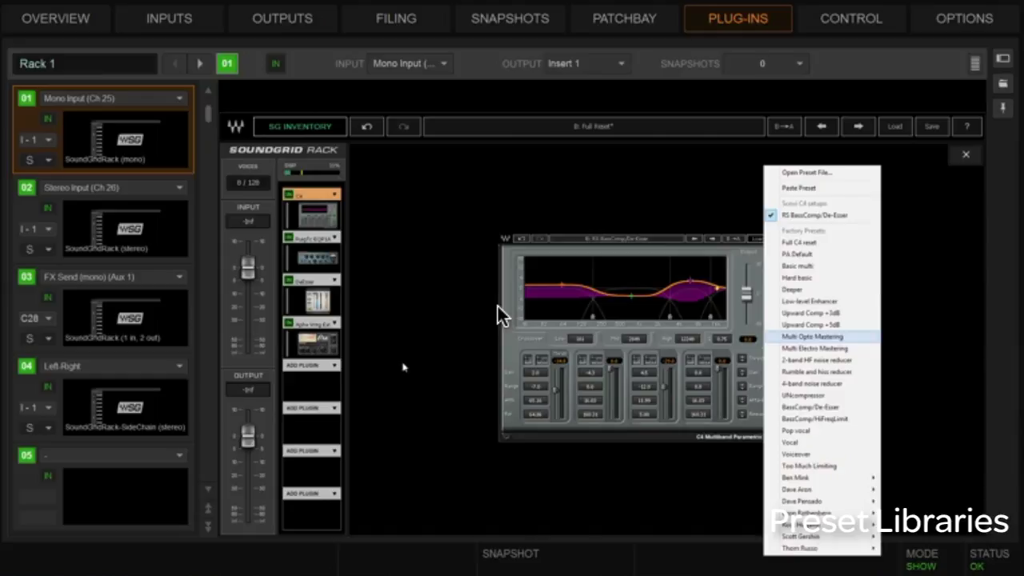
Switch the C4 to the Deeper factory preset and back to the saved RS BassComp/De-Esser preset.
{"action": "left_click", "coordinate": [792, 289]}
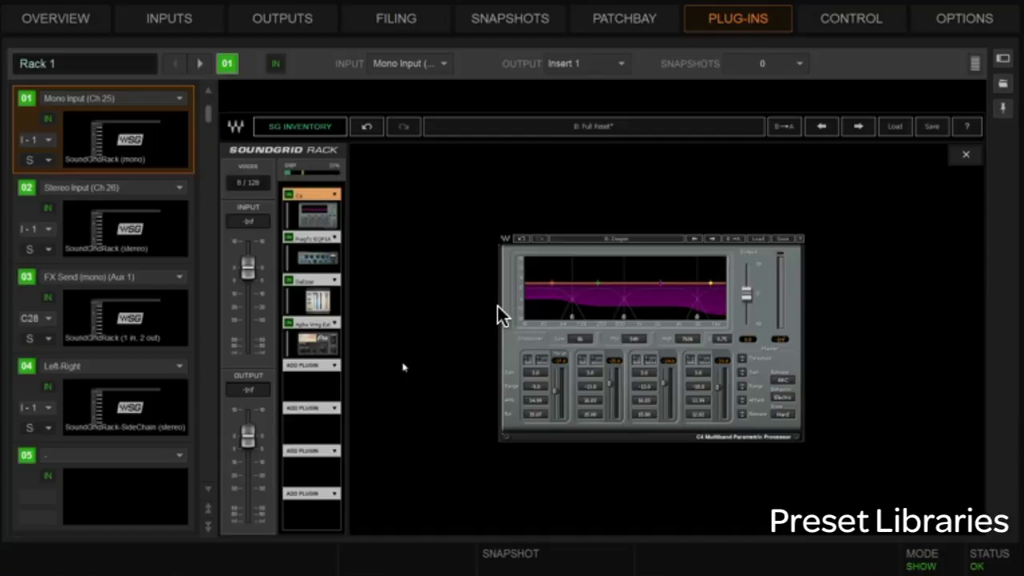
{"action": "left_click", "coordinate": [757, 238]}
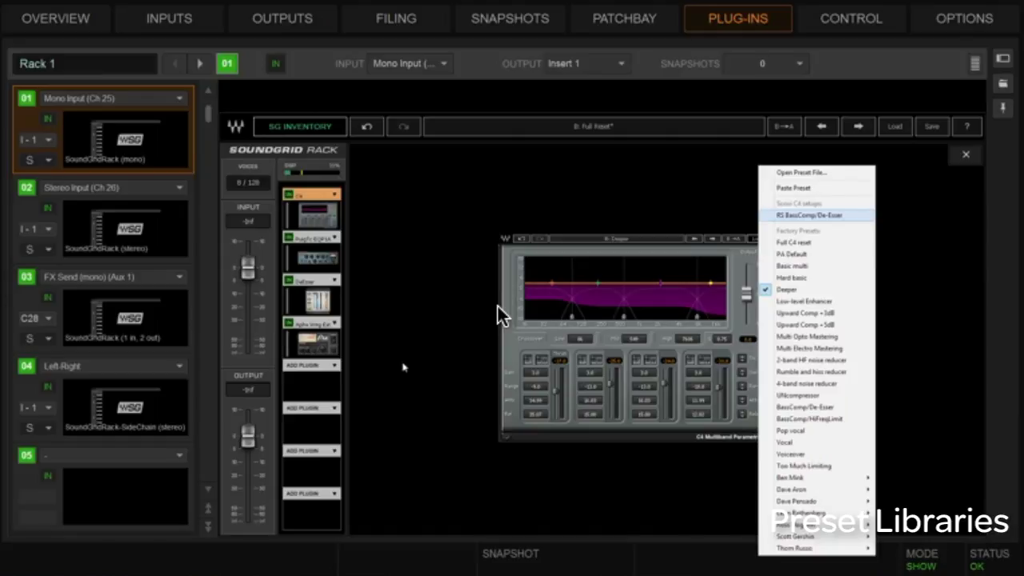
{"action": "key", "text": "Return"}
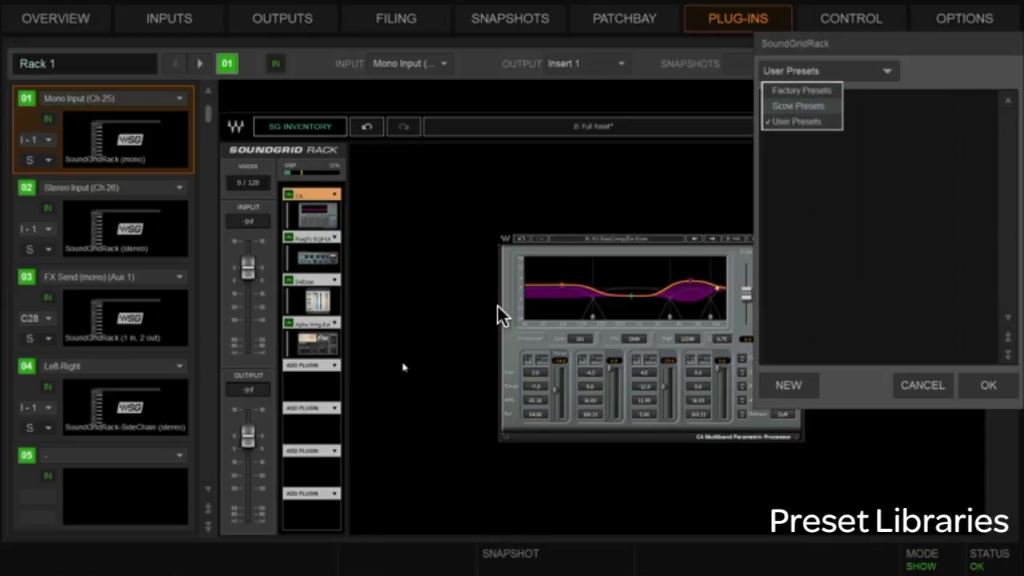
Store the whole SoundGrid rack as a new preset named Mono Bass Channel in the Scovi Presets folder.
{"action": "key", "text": "Return"}
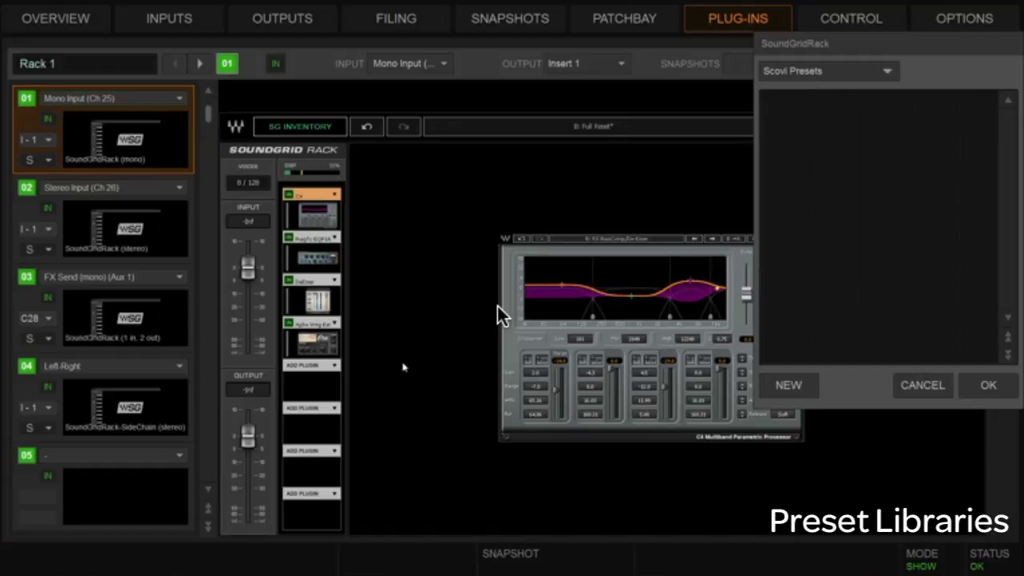
{"action": "key", "text": "ctrl+n"}
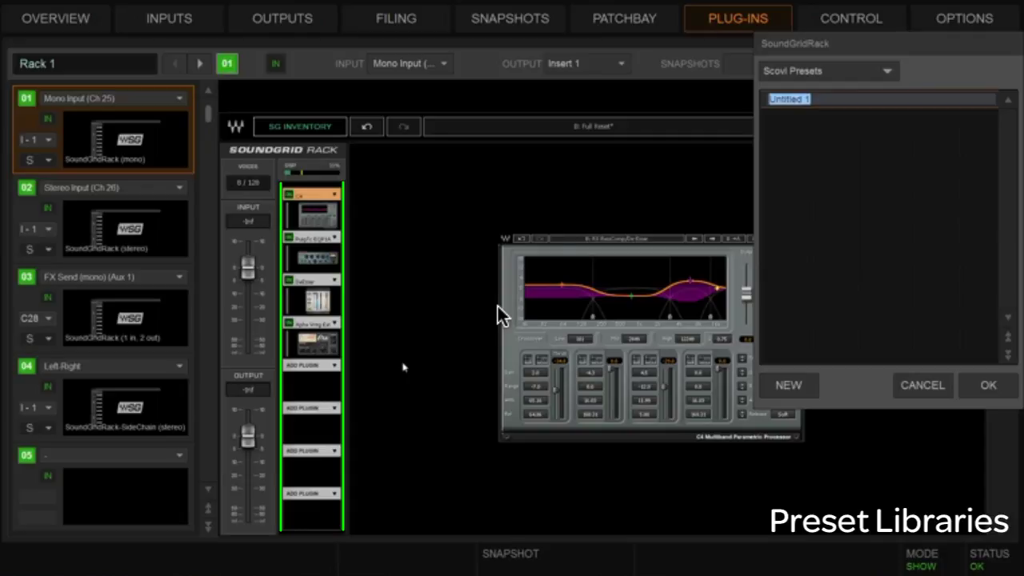
{"action": "type", "text": "Mono Bass Channel"}
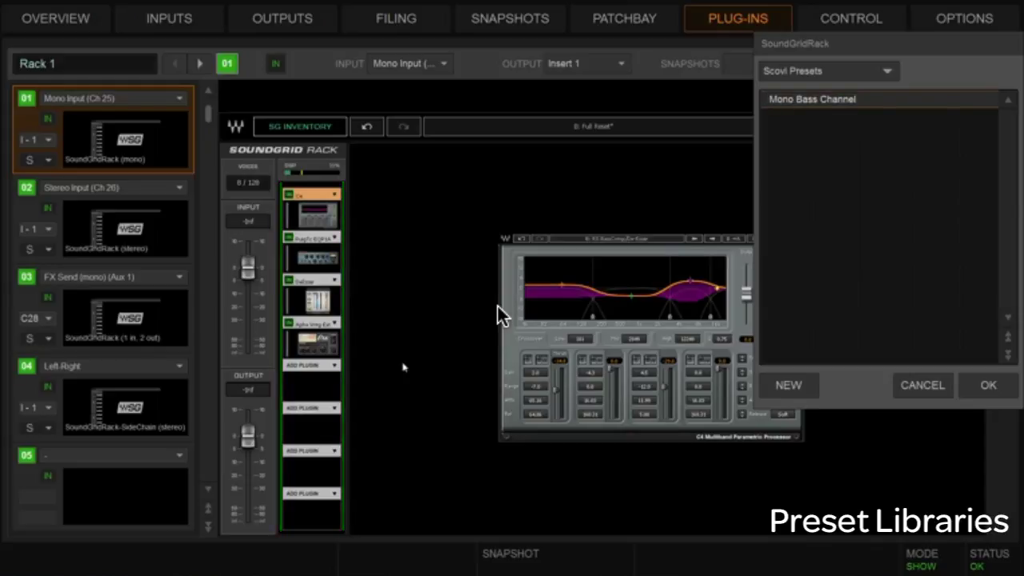
{"action": "key", "text": "Return"}
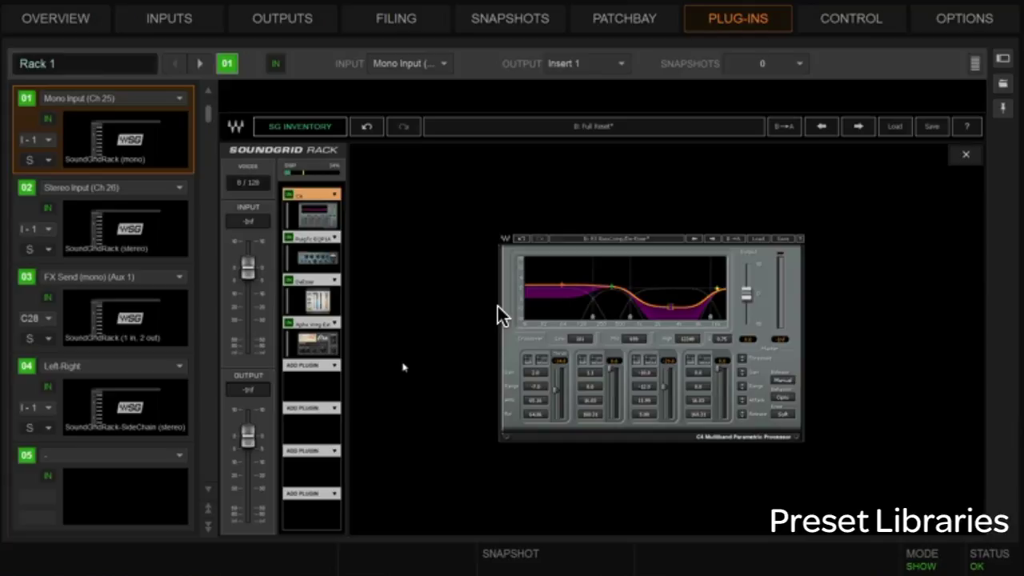
Store the rack with the altered C4 curve as a second preset named Mono Bass Channel 2 in Scovi Presets.
{"action": "left_click", "coordinate": [497, 306]}
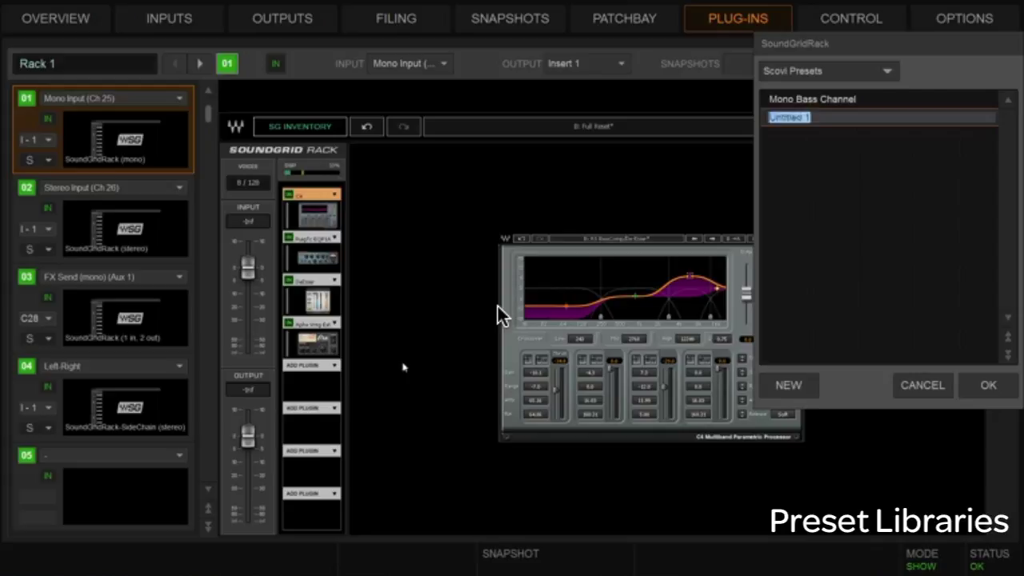
{"action": "type", "text": "Mono Bass Chqann"}
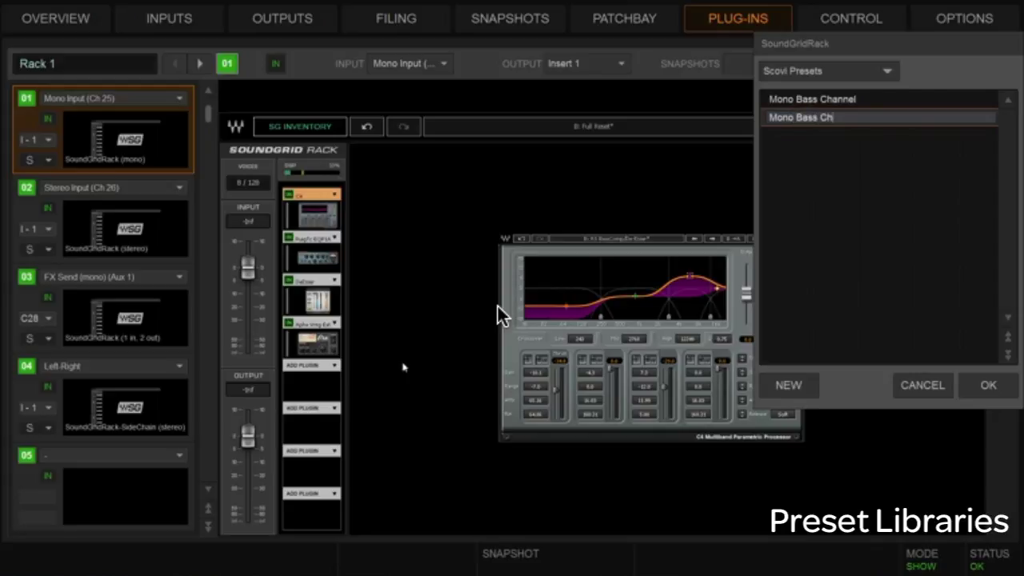
{"action": "key", "text": "BackSpace"}
{"action": "key", "text": "BackSpace"}
{"action": "key", "text": "BackSpace"}
{"action": "key", "text": "BackSpace"}
{"action": "type", "text": "annel 2"}
{"action": "key", "text": "Return"}
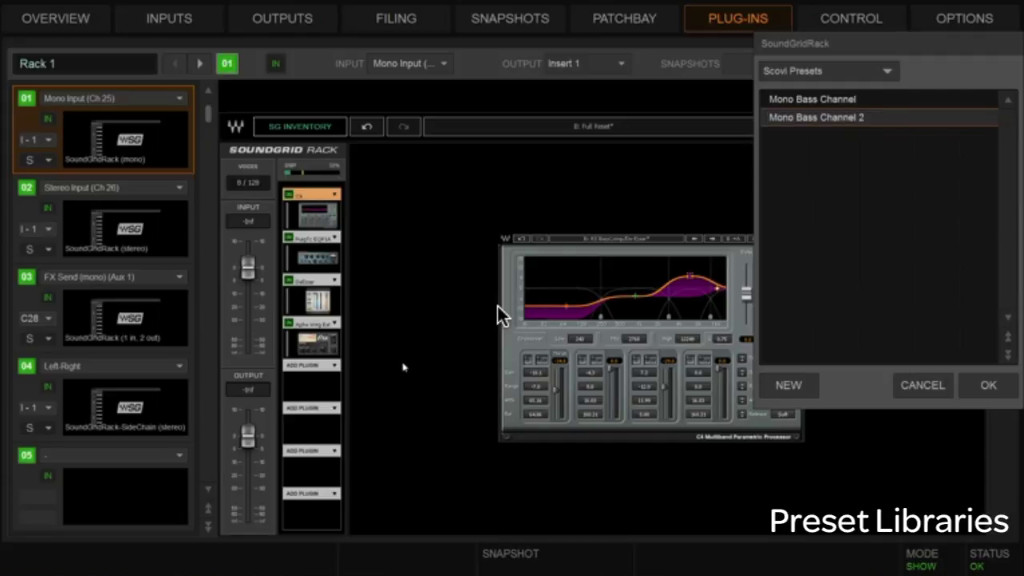
Compare the rack presets Mono Bass Channel and Mono Bass Channel 2 by alternating between them, and close the preset list.
{"action": "key", "text": "Up"}
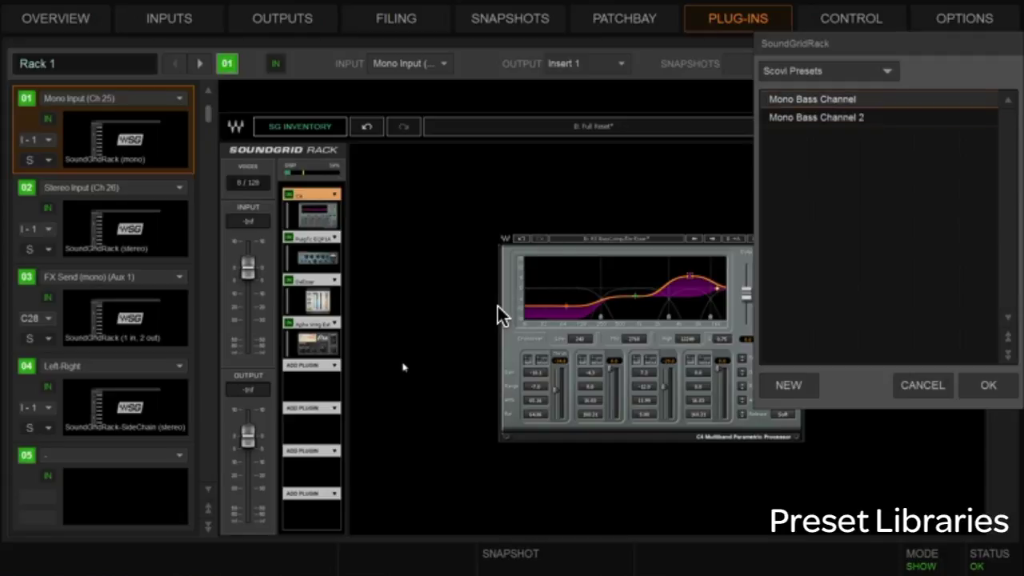
{"action": "key", "text": "Down"}
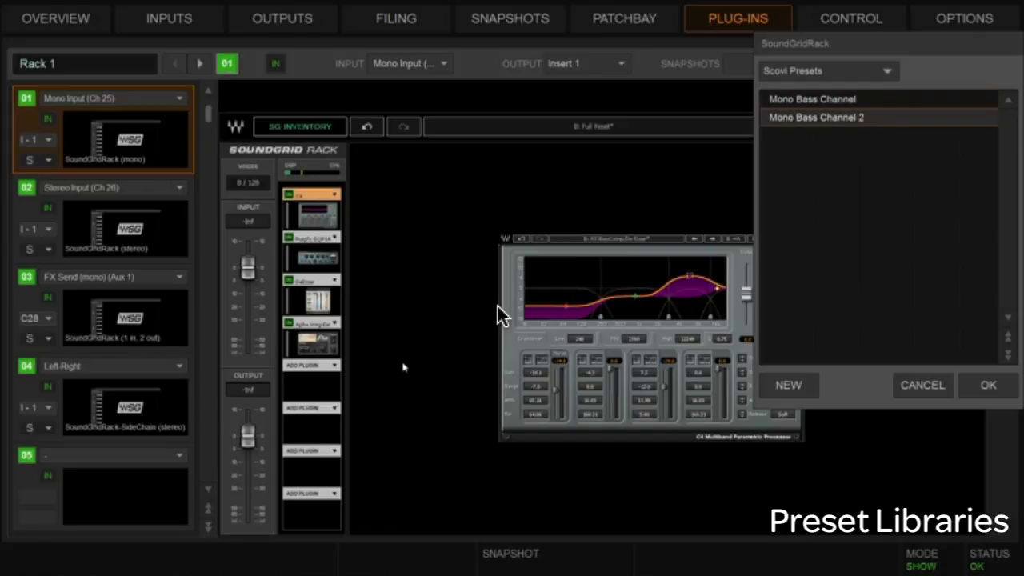
{"action": "key", "text": "Up"}
{"action": "key", "text": "Down"}
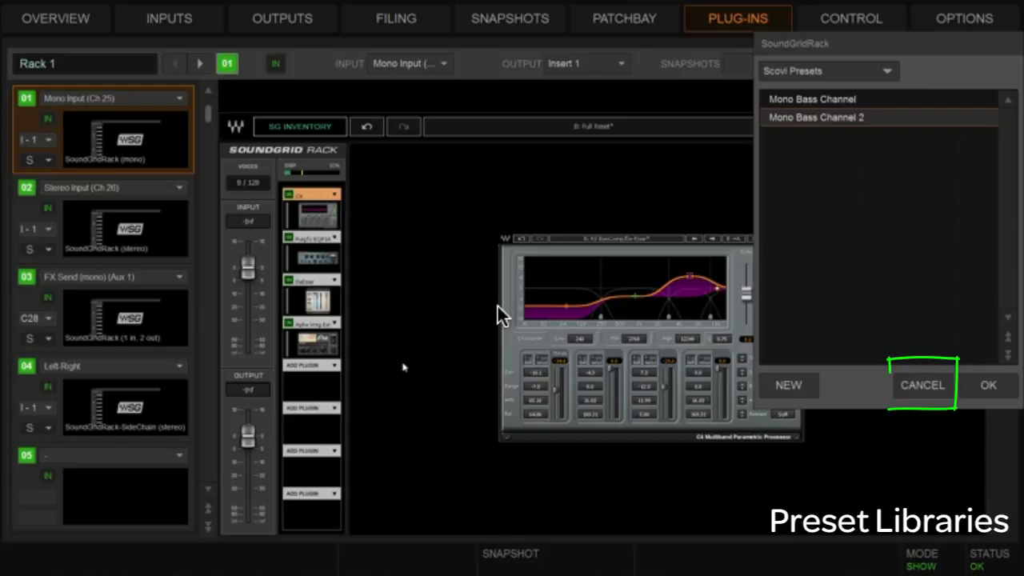
{"action": "key", "text": "Escape"}
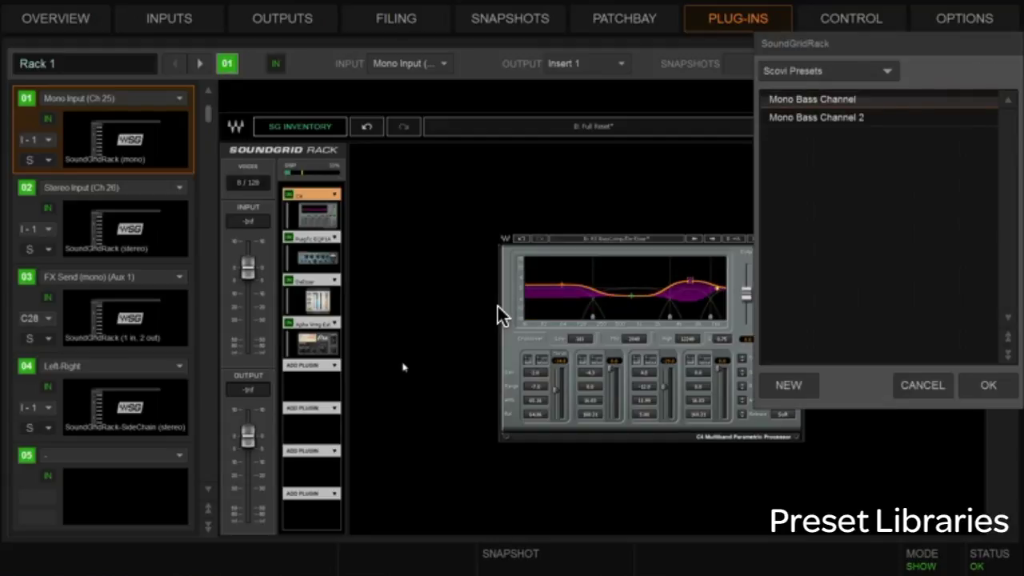
{"action": "key", "text": "Down"}
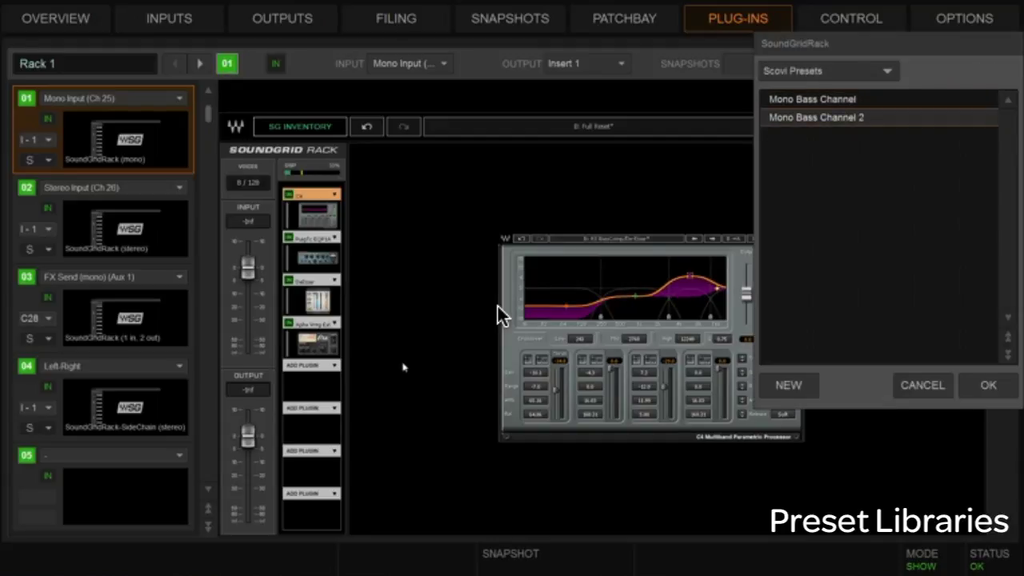
{"action": "key", "text": "Up"}
{"action": "key", "text": "Down"}
{"action": "key", "text": "Up"}
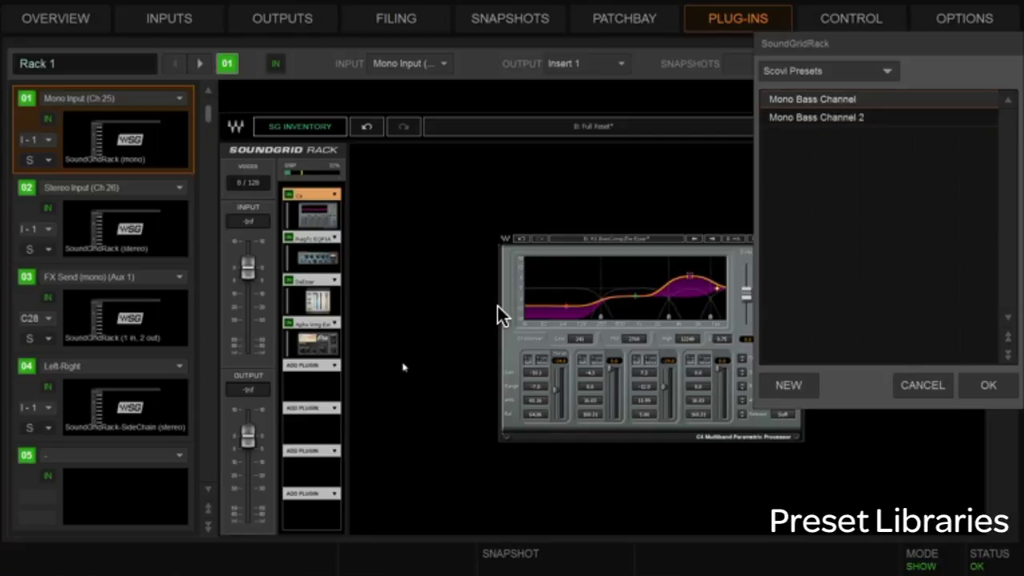
{"action": "key", "text": "Escape"}
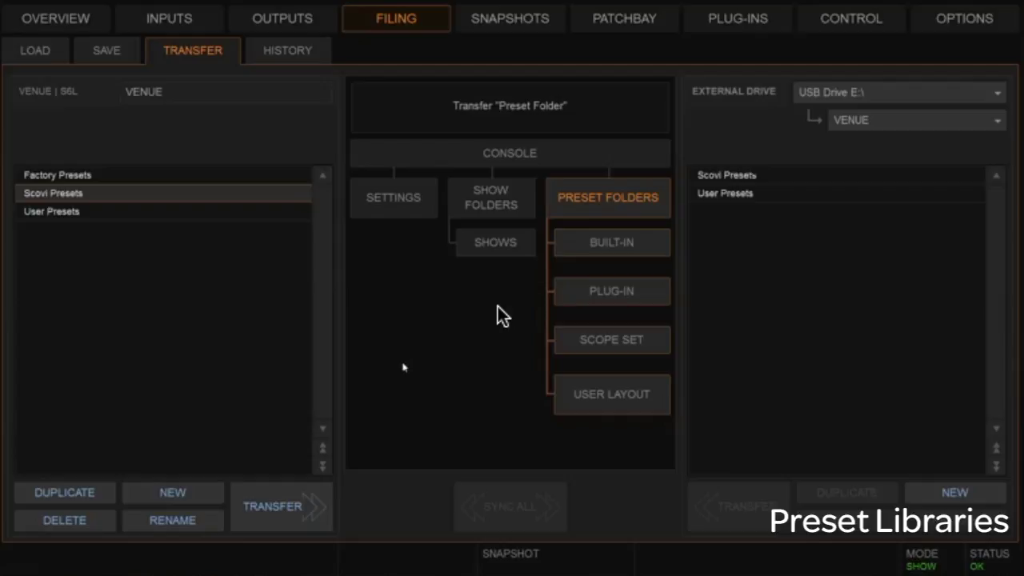
Copy the Scovi Waves Presets folder from User Data (D:) to the removable disk, using the C4's Open Preset File dialog.
{"action": "key", "text": "F7"}
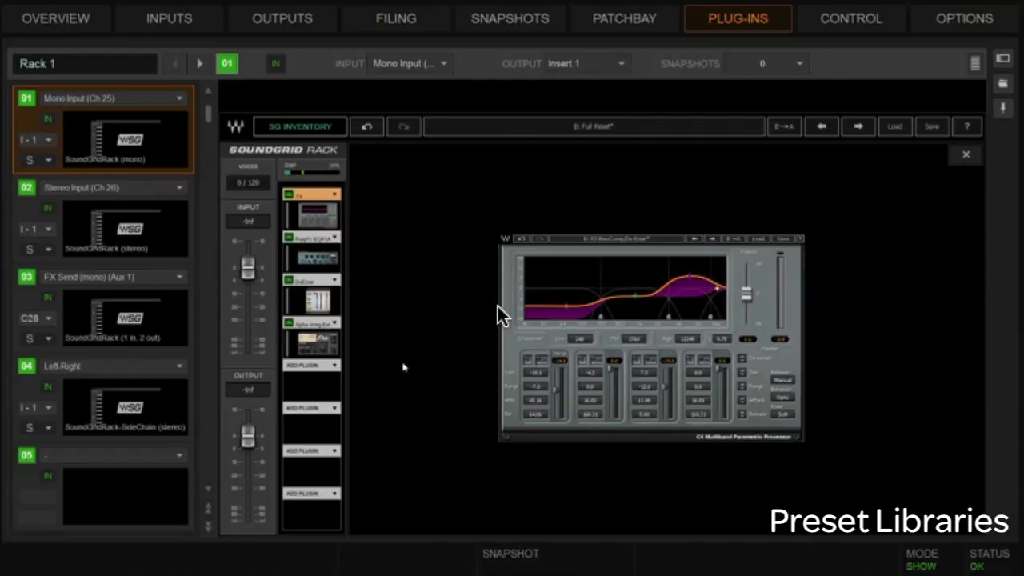
{"action": "left_click", "coordinate": [758, 238]}
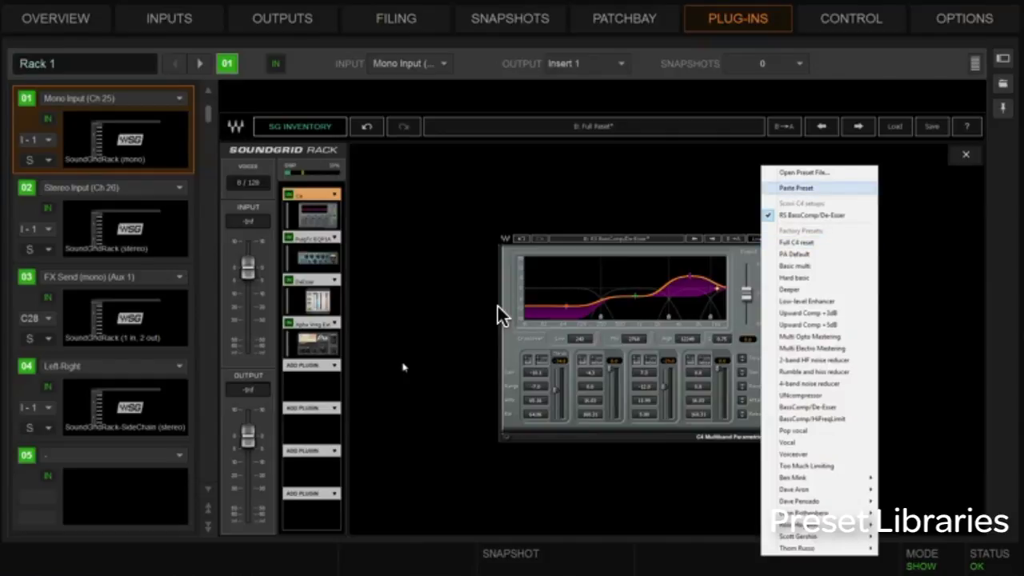
{"action": "left_click", "coordinate": [804, 172]}
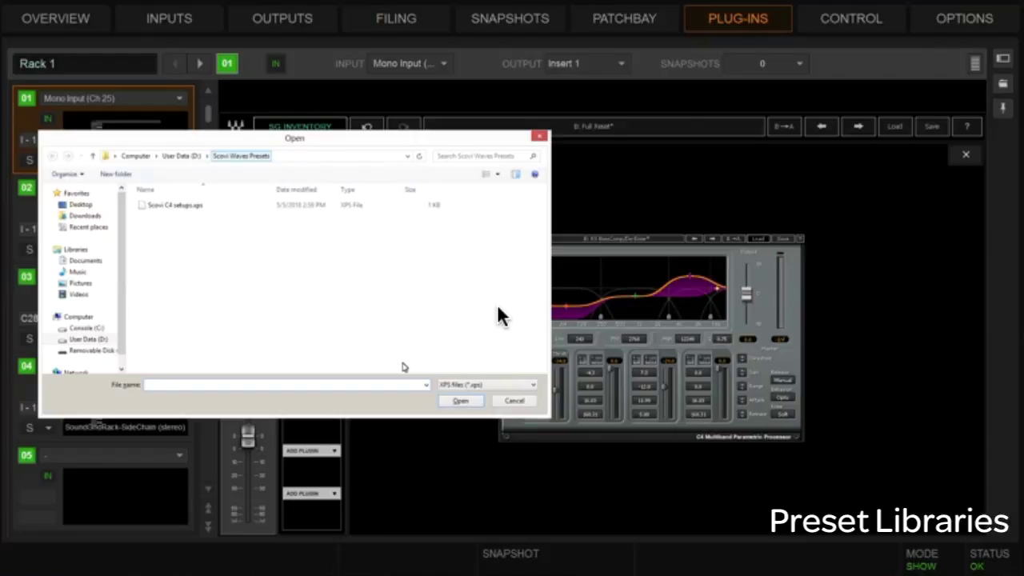
{"action": "left_click", "coordinate": [182, 156]}
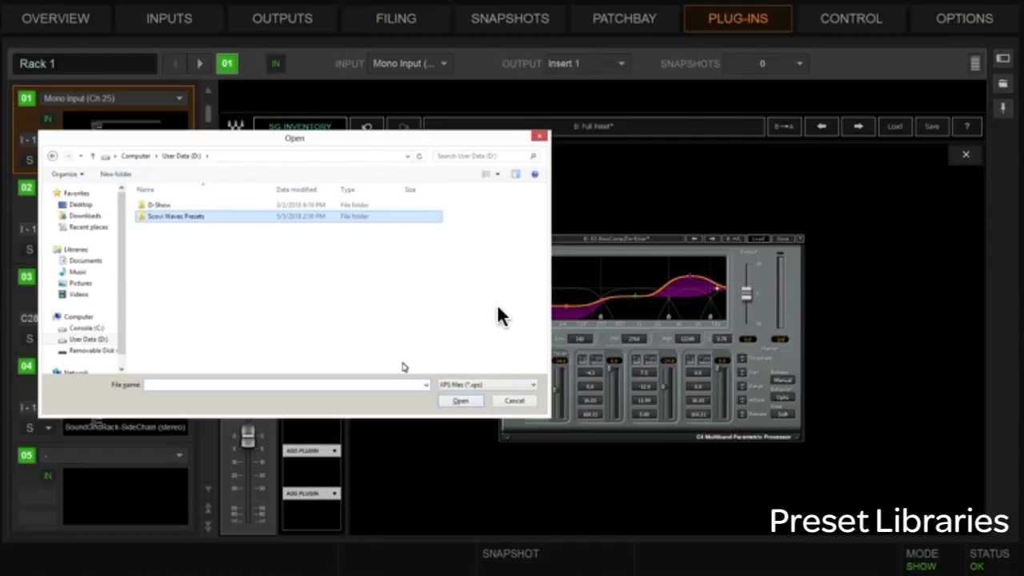
{"action": "key", "text": "Return"}
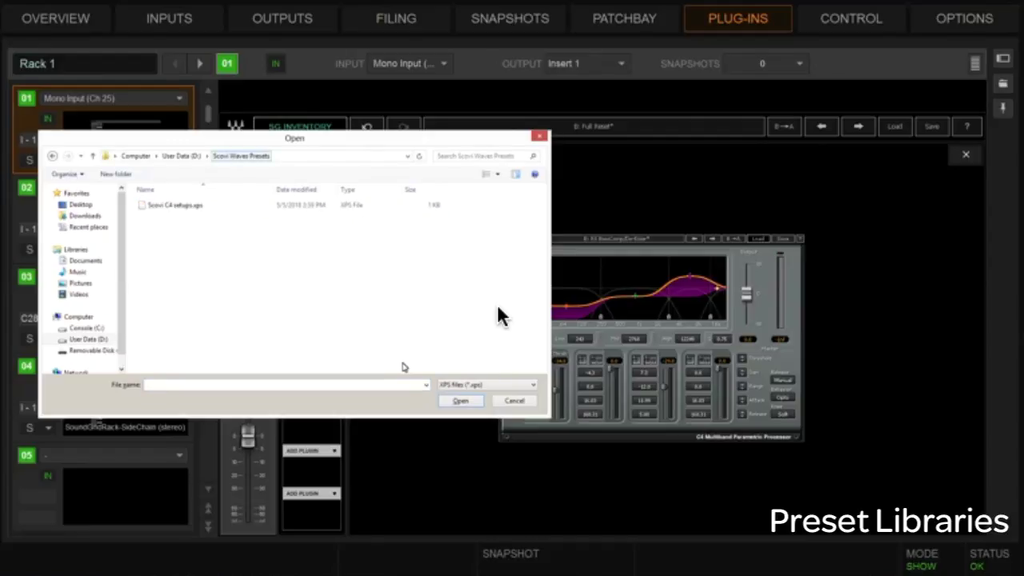
{"action": "key", "text": "alt+Up"}
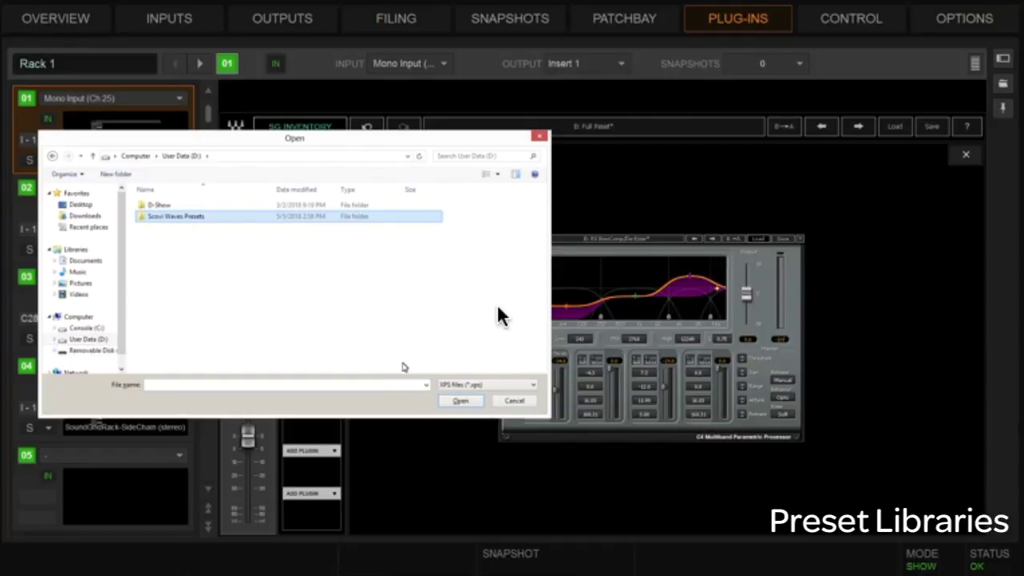
{"action": "left_click_drag", "start_coordinate": [176, 216], "coordinate": [93, 351]}
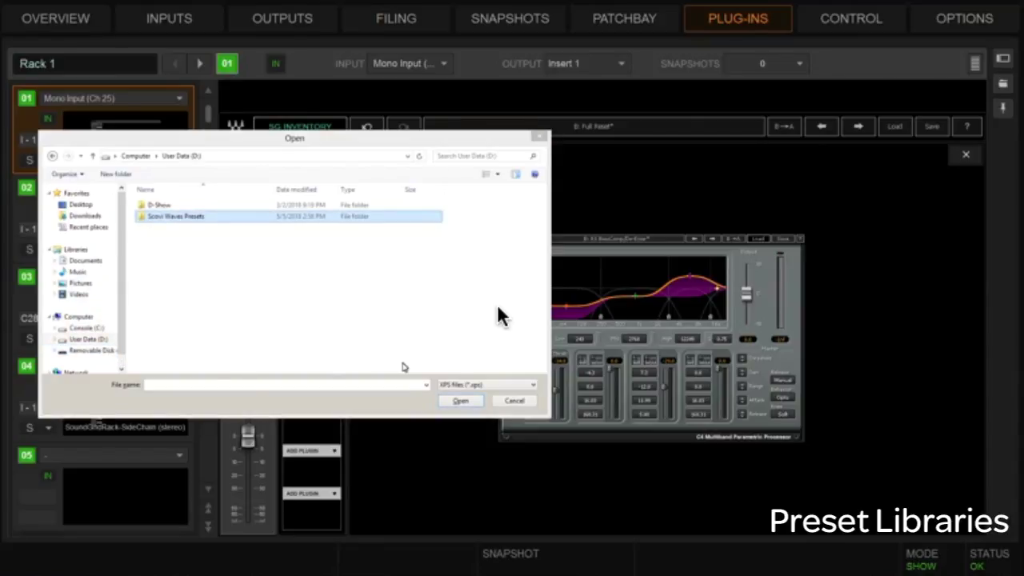